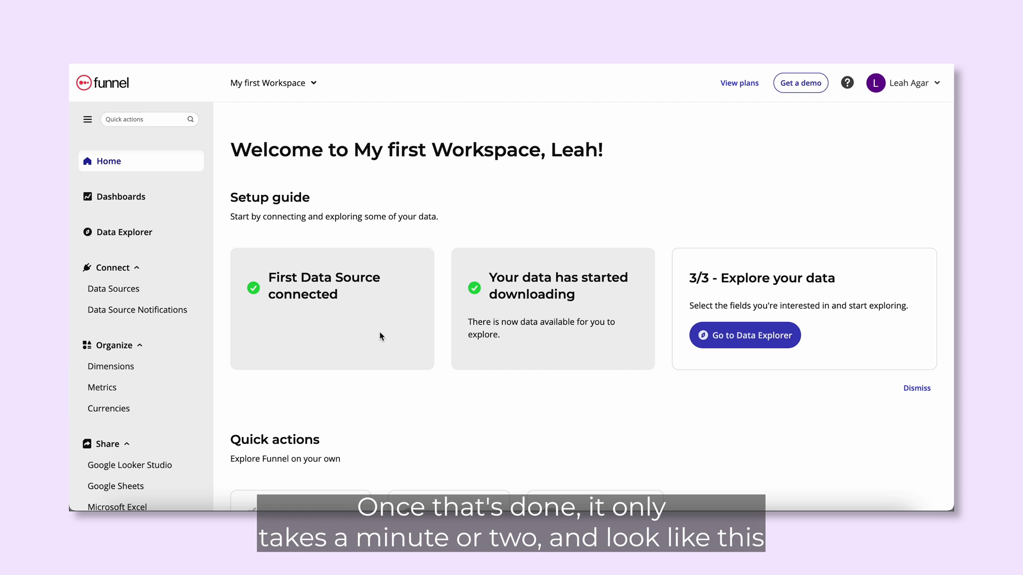
Create a new dashboard and tick every TikTok Organic and Profile Insights field
{"action": "left_click", "coordinate": [140, 198]}
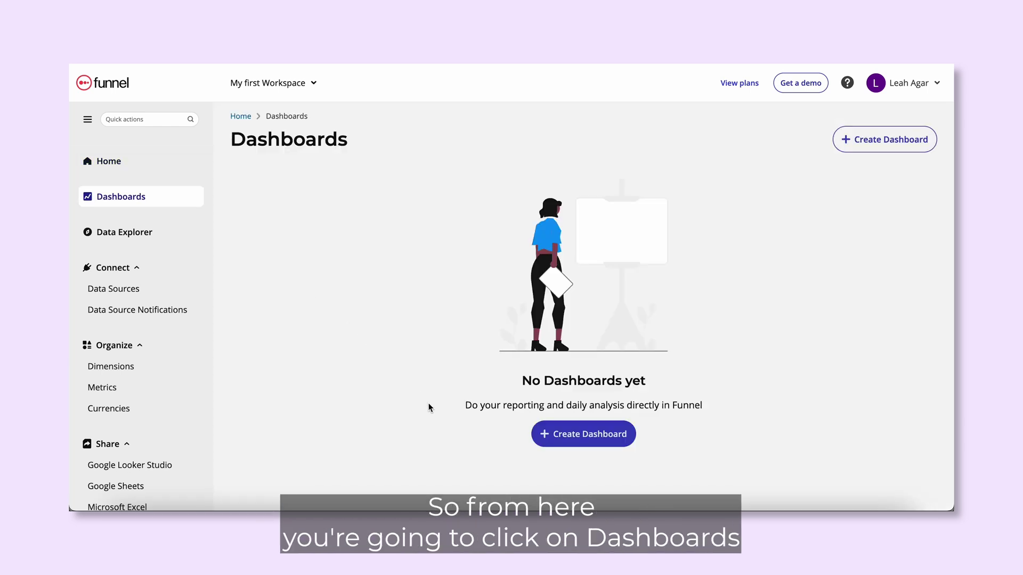
{"action": "left_click", "coordinate": [577, 435]}
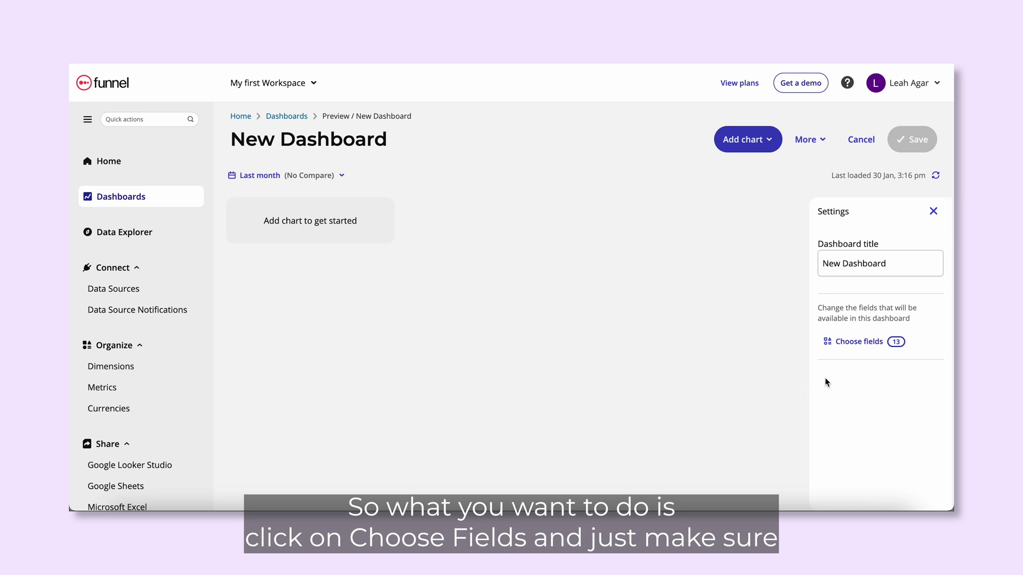
{"action": "left_click", "coordinate": [859, 342]}
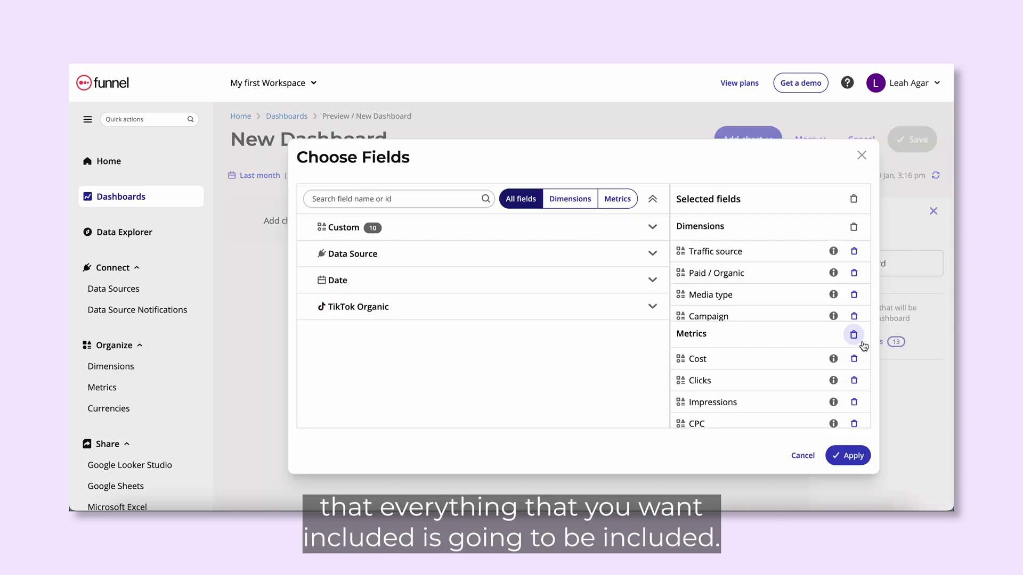
{"action": "left_click", "coordinate": [373, 307]}
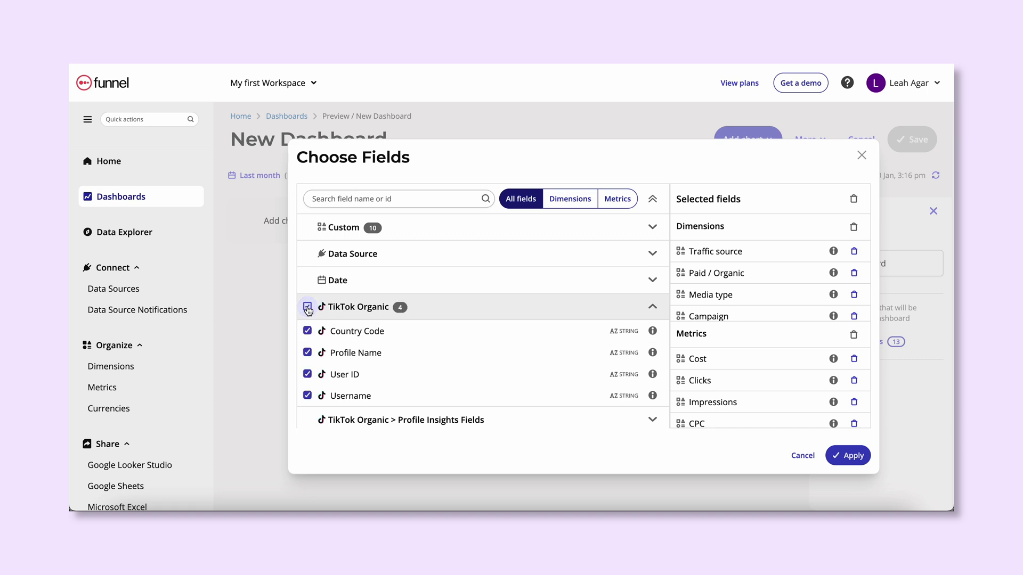
{"action": "left_click", "coordinate": [334, 419]}
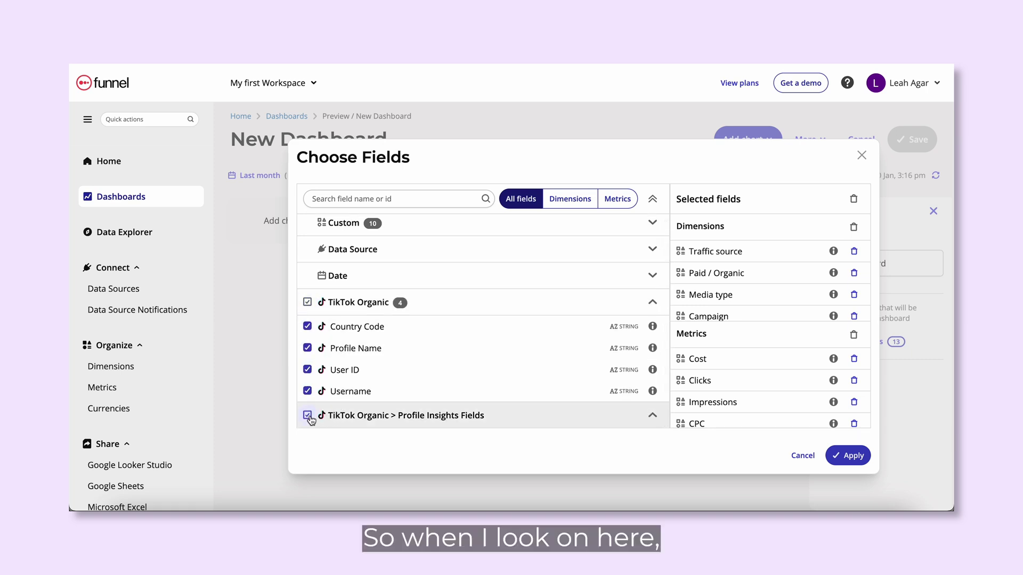
{"action": "left_click", "coordinate": [308, 416]}
{"action": "scroll", "coordinate": [309, 420], "scroll_direction": "down", "scroll_amount": 5}
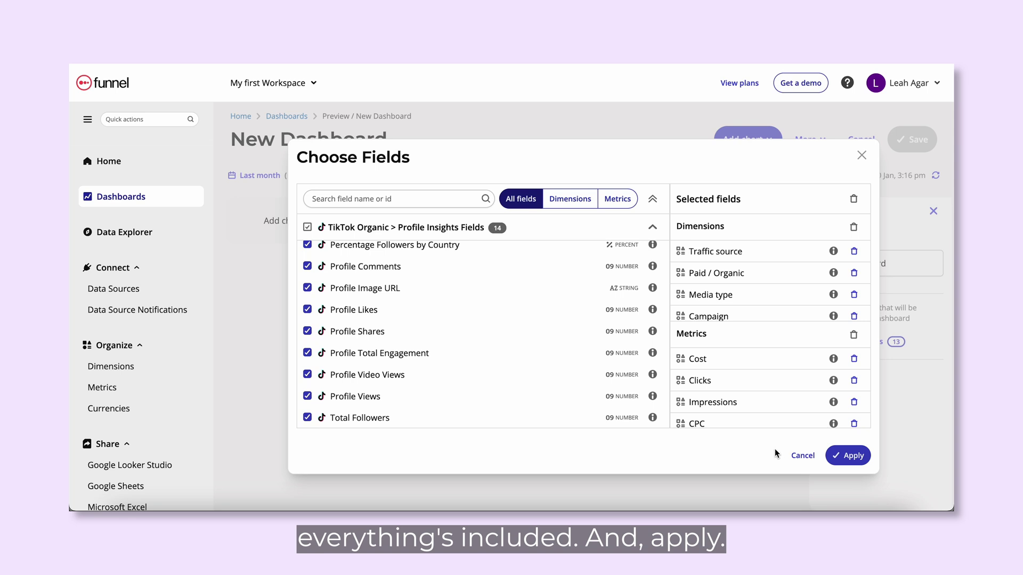
Apply the 31 selected fields and set the dashboard date range to January 2024
{"action": "left_click", "coordinate": [845, 455]}
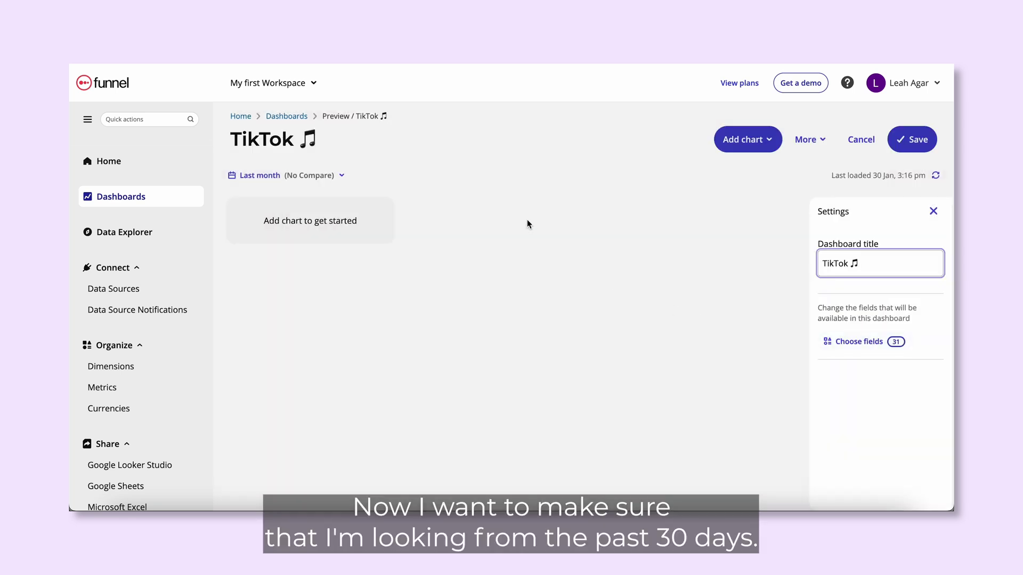
{"action": "left_click", "coordinate": [343, 178]}
{"action": "left_click", "coordinate": [631, 262]}
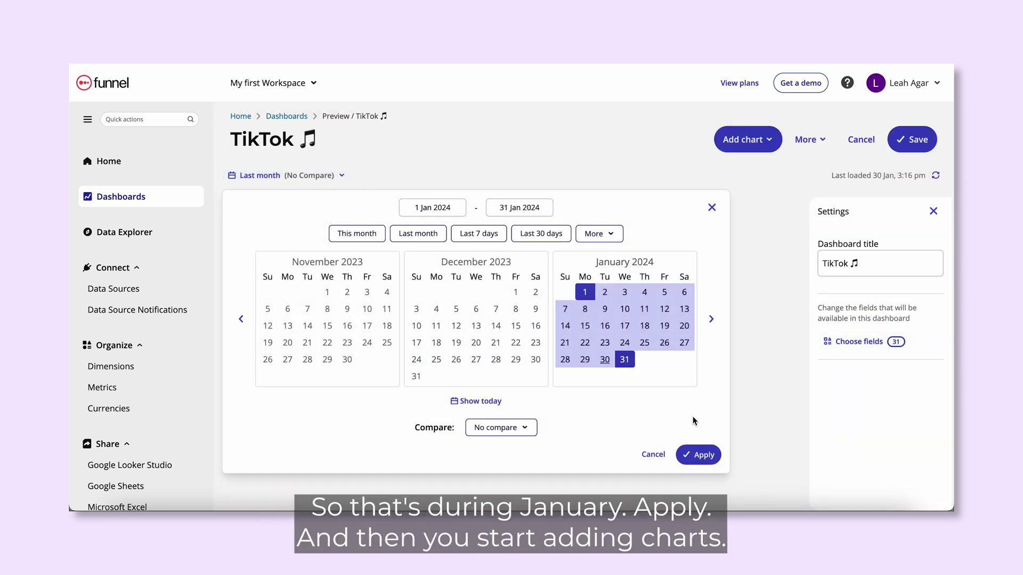
{"action": "left_click", "coordinate": [699, 455]}
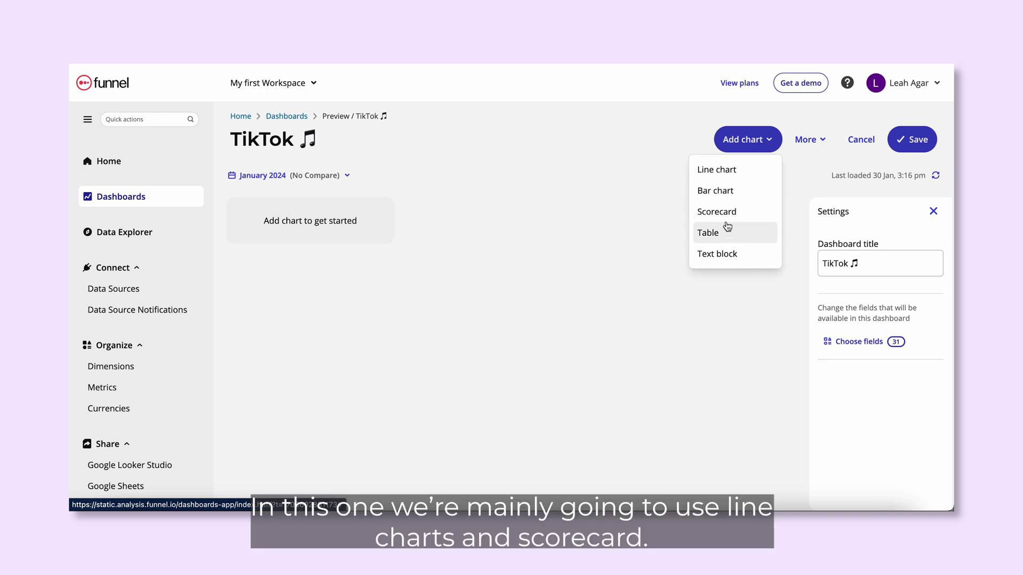
Add a line chart titled 'Video Views 📈' plotting Profile Video Views
{"action": "left_click", "coordinate": [740, 170]}
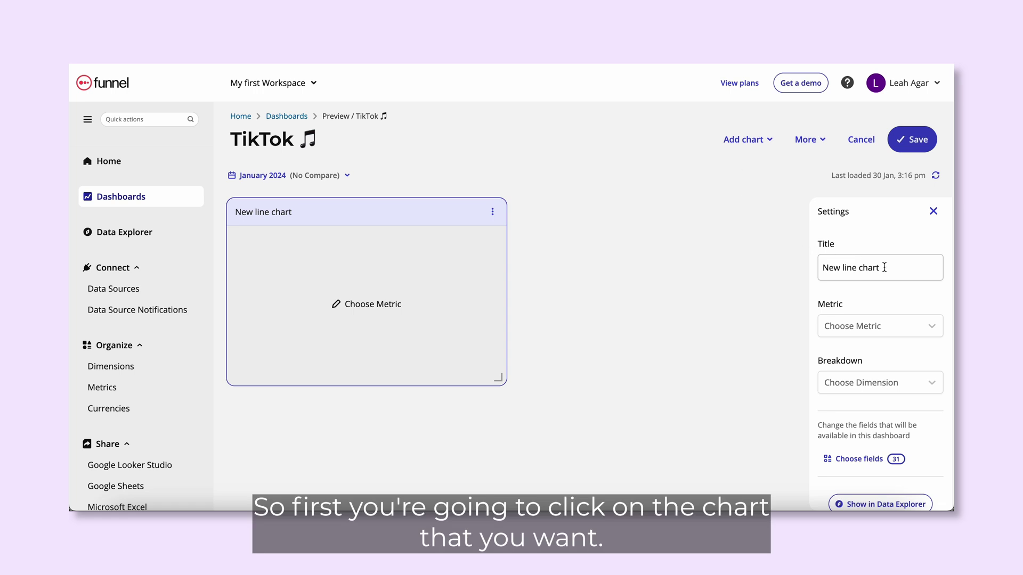
{"action": "left_click_drag", "start_coordinate": [885, 268], "coordinate": [827, 266]}
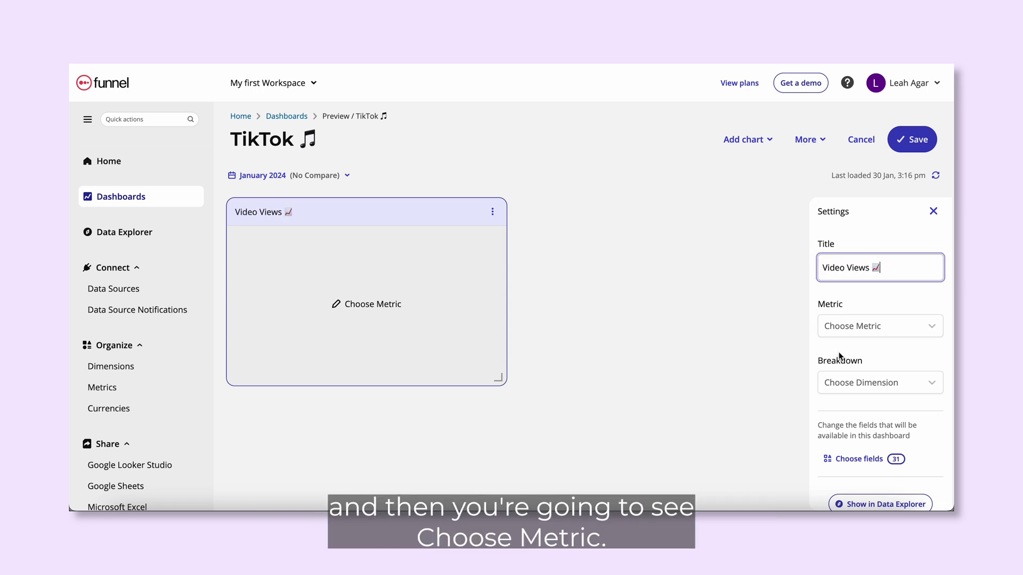
{"action": "left_click", "coordinate": [871, 328]}
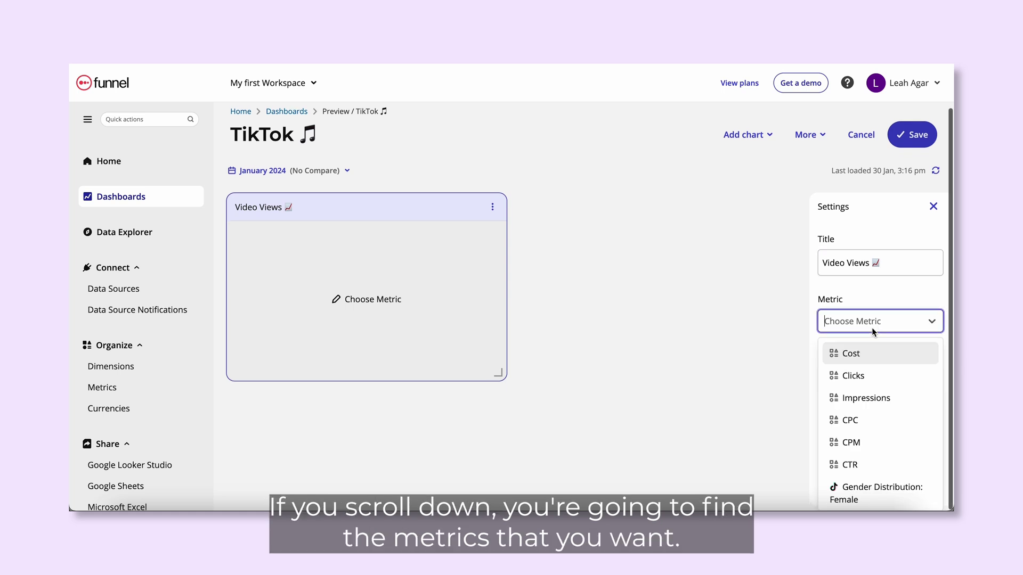
{"action": "scroll", "coordinate": [884, 400], "scroll_direction": "down", "scroll_amount": 6}
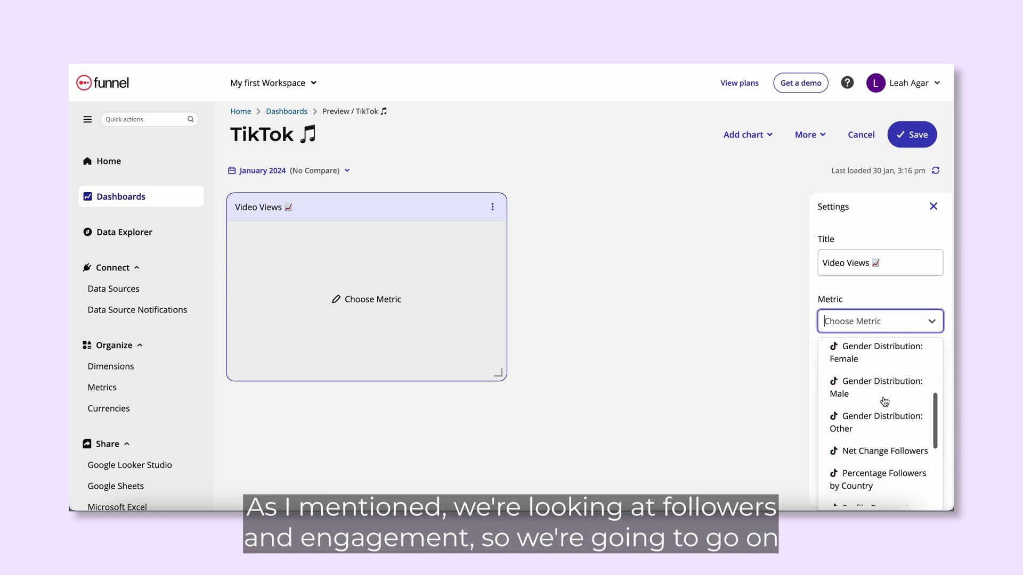
{"action": "scroll", "coordinate": [884, 401], "scroll_direction": "down", "scroll_amount": 3}
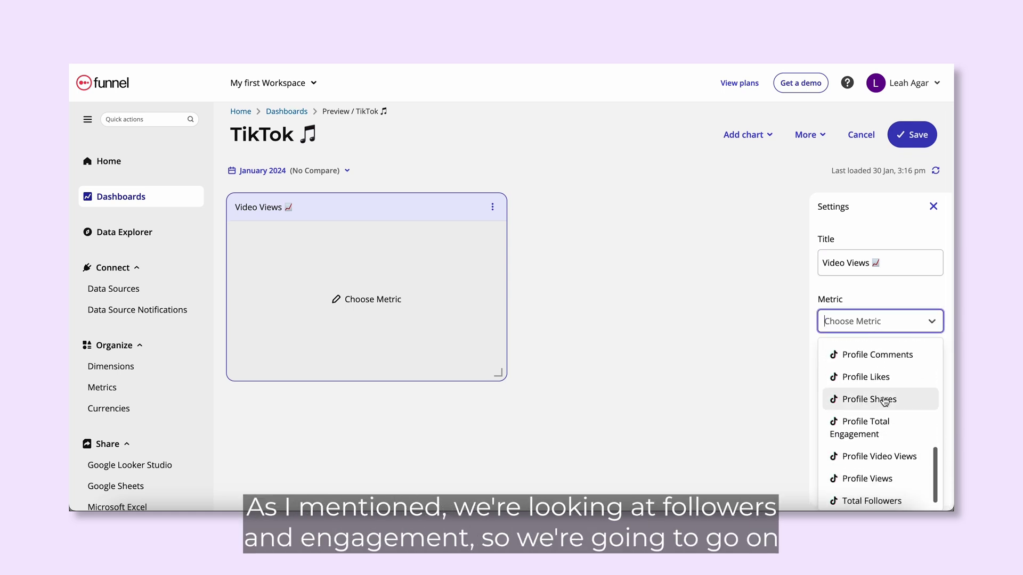
{"action": "left_click", "coordinate": [884, 453]}
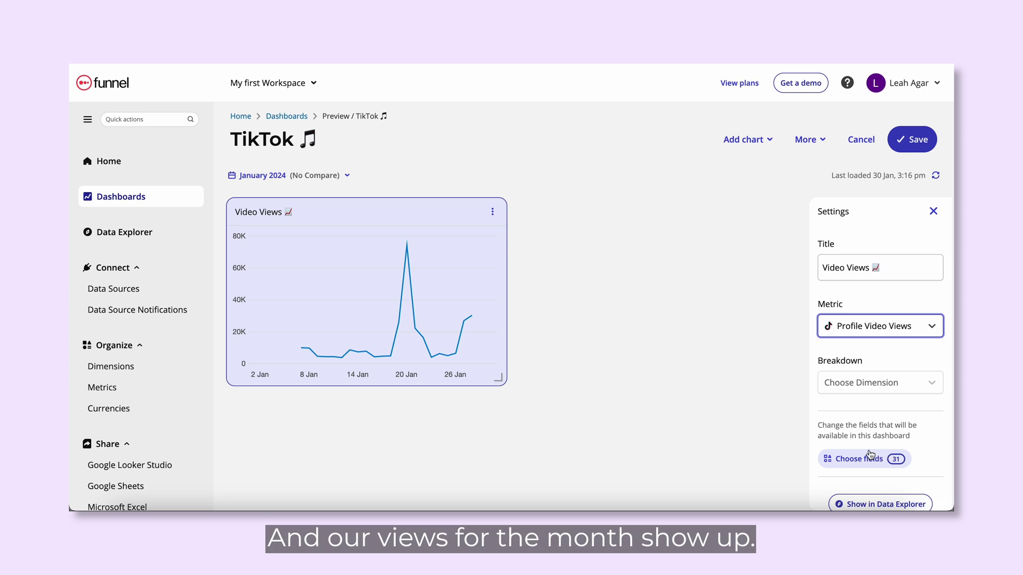
Add a line chart titled 'Likes' with a thumbs-up emoji plotting Profile Likes
{"action": "left_click", "coordinate": [744, 139]}
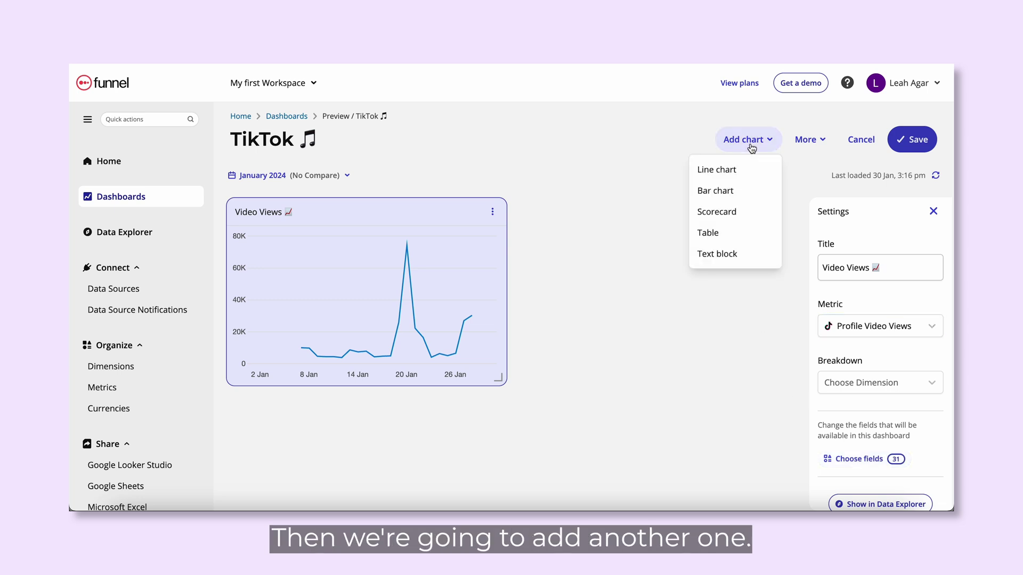
{"action": "left_click", "coordinate": [711, 168]}
{"action": "type", "text": "Likes"}
{"action": "key", "text": "ctrl+super+space"}
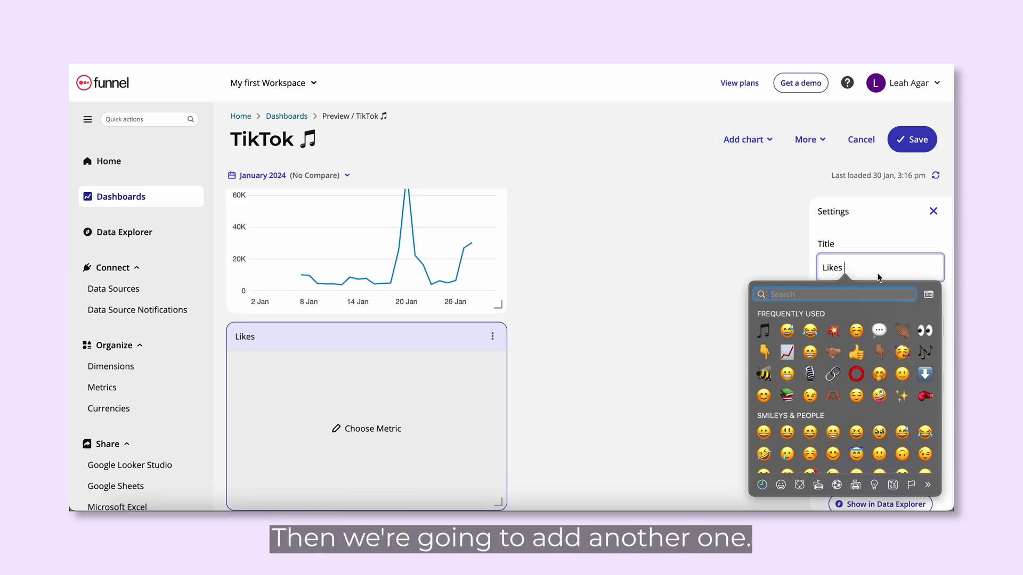
{"action": "key", "text": "Escape"}
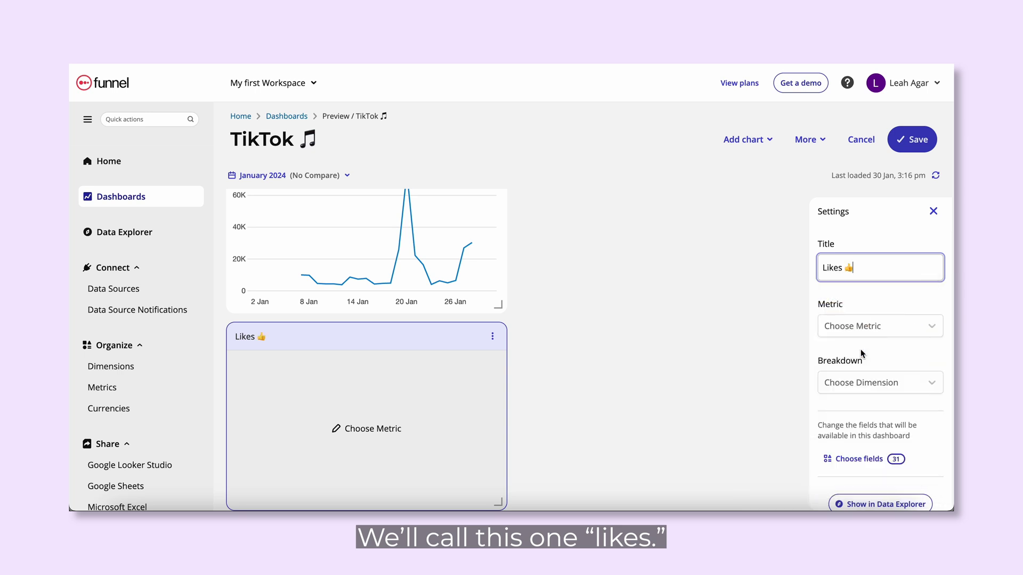
{"action": "left_click", "coordinate": [886, 331]}
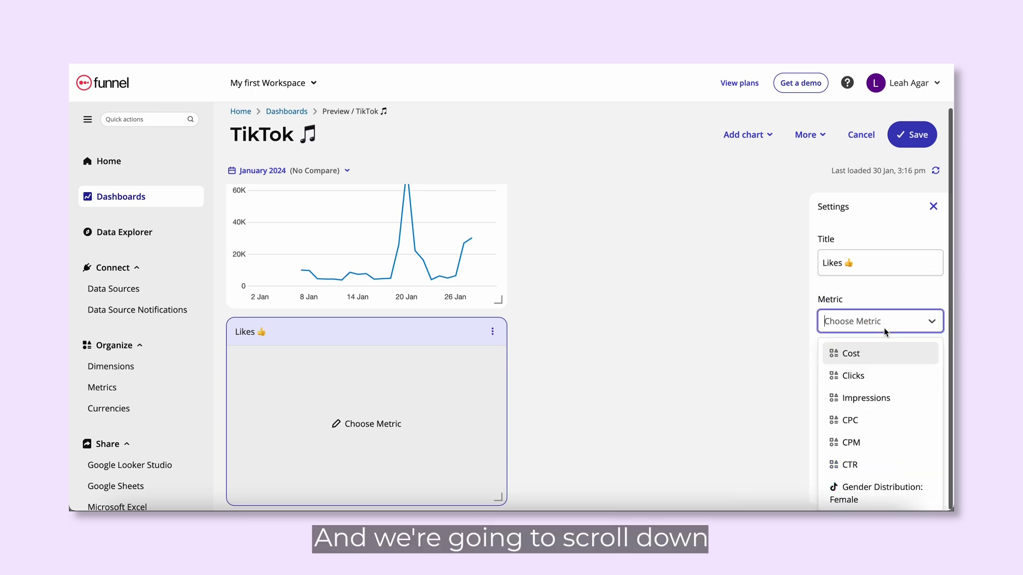
{"action": "scroll", "coordinate": [889, 430], "scroll_direction": "down", "scroll_amount": 1}
{"action": "scroll", "coordinate": [890, 431], "scroll_direction": "down", "scroll_amount": 5}
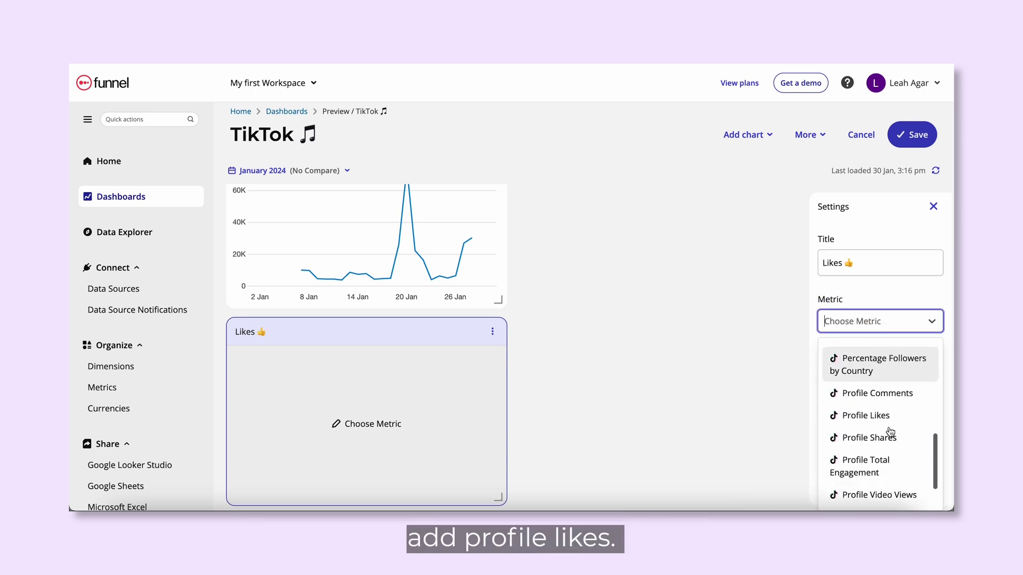
{"action": "left_click", "coordinate": [876, 382]}
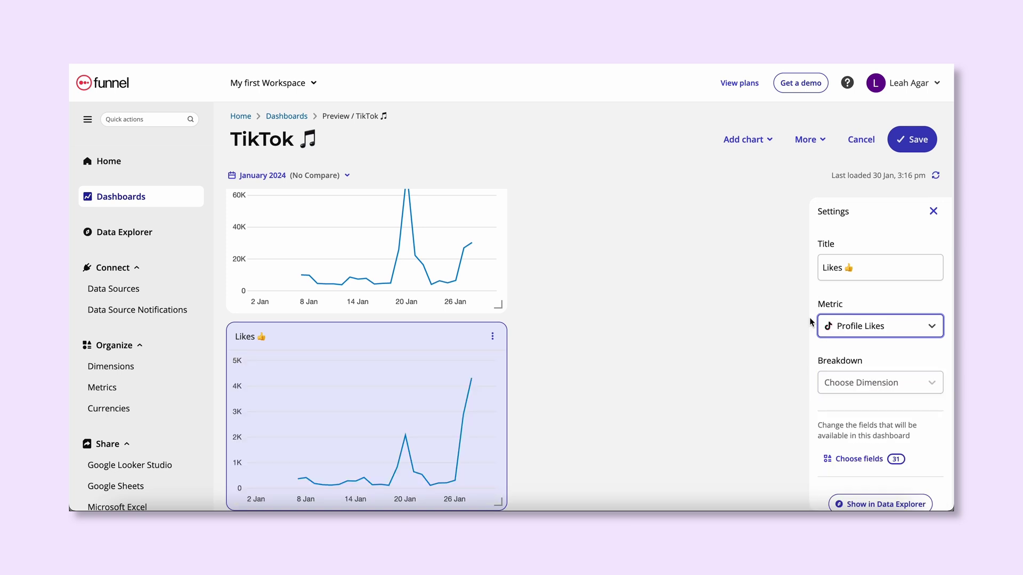
Add a line chart titled 'Comments 💬' plotting Profile Comments
{"action": "left_click", "coordinate": [751, 156]}
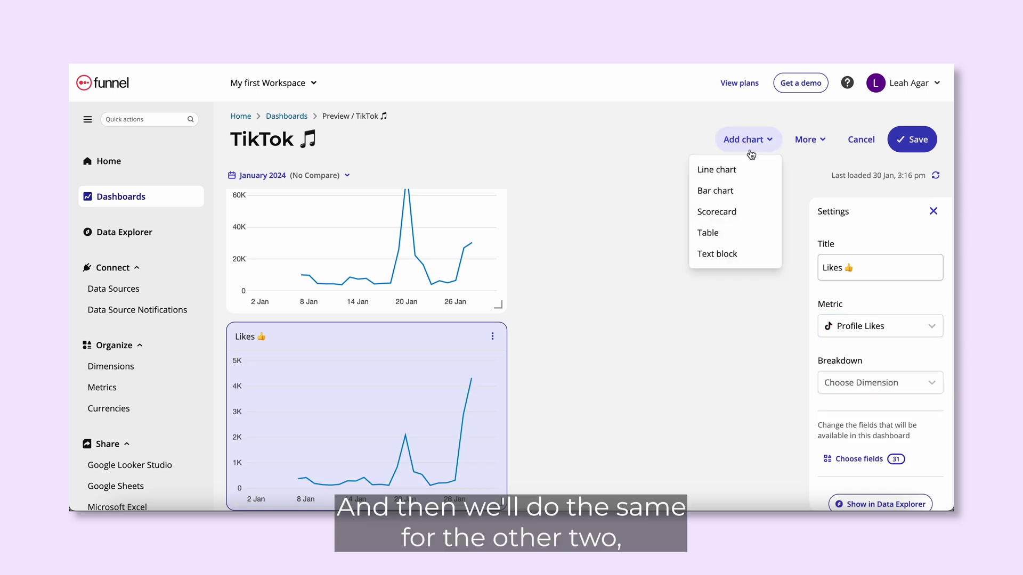
{"action": "left_click", "coordinate": [734, 176]}
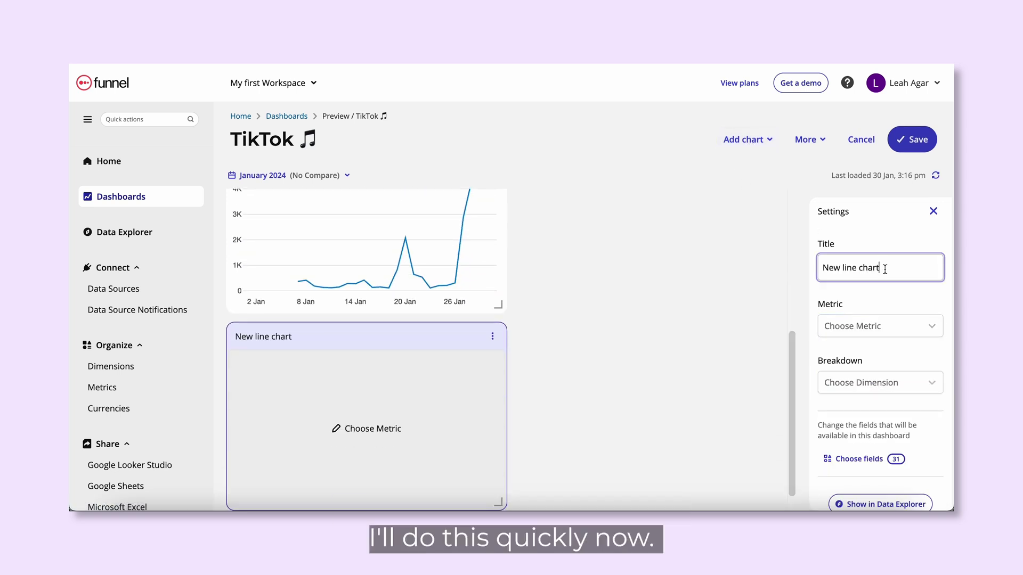
{"action": "key", "text": "super+a"}
{"action": "type", "text": "Comments"}
{"action": "key", "text": "ctrl+super+space"}
{"action": "left_click", "coordinate": [726, 328]}
{"action": "left_click", "coordinate": [880, 325]}
{"action": "scroll", "coordinate": [893, 435], "scroll_direction": "down", "scroll_amount": 5}
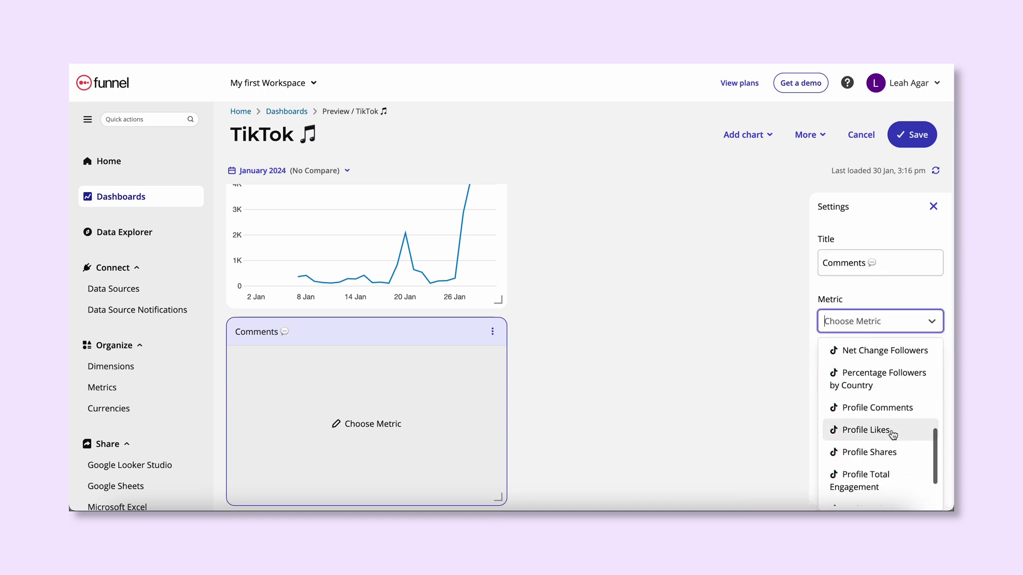
{"action": "left_click", "coordinate": [874, 363]}
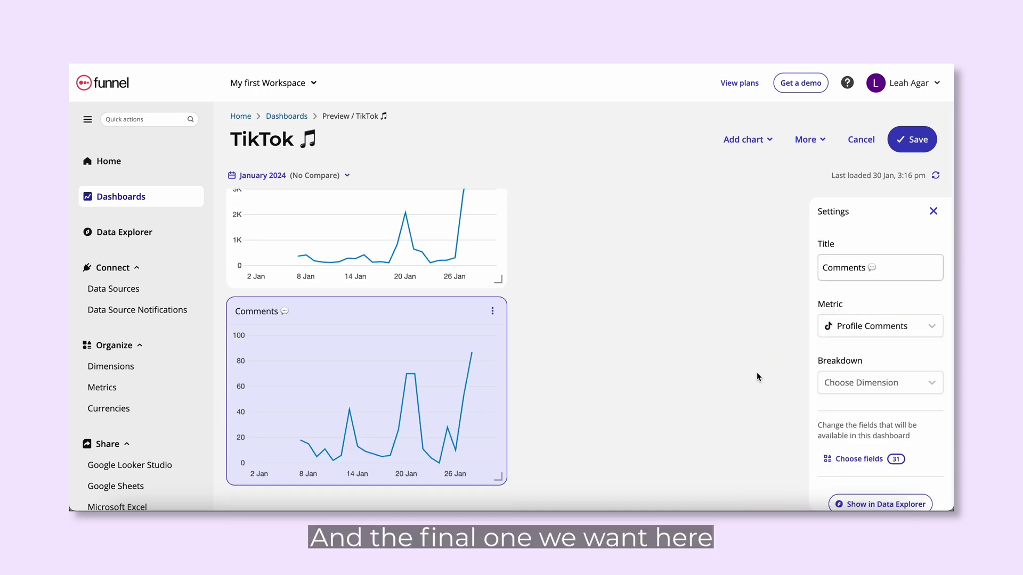
Add a fourth line chart titled 'Followers (Net change) ➕' plotting Net Change Followers
{"action": "left_click", "coordinate": [746, 140]}
{"action": "left_click", "coordinate": [732, 169]}
{"action": "left_click", "coordinate": [858, 386]}
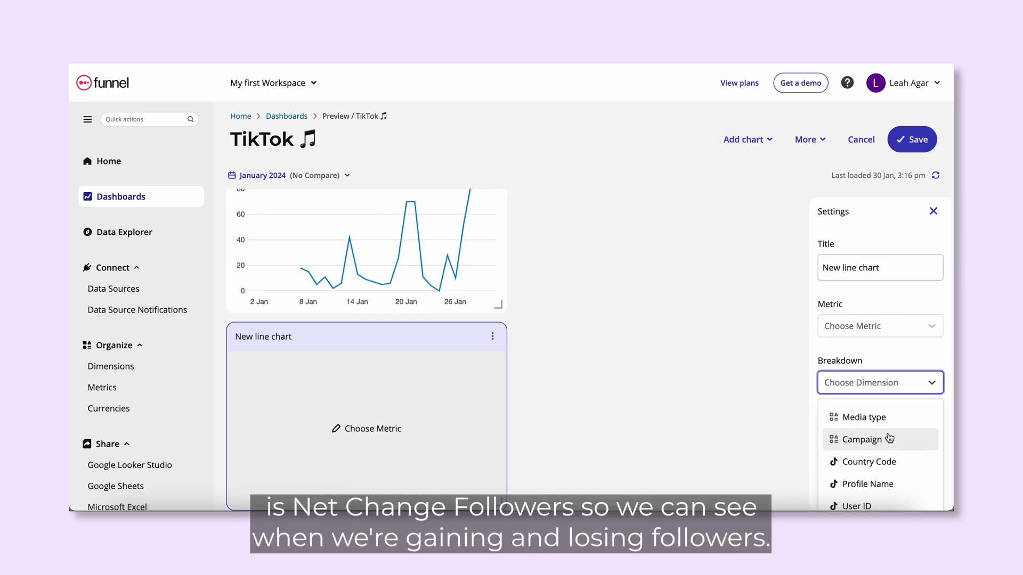
{"action": "left_click", "coordinate": [879, 308]}
{"action": "scroll", "coordinate": [879, 432], "scroll_direction": "down", "scroll_amount": 4}
{"action": "left_click", "coordinate": [880, 249]}
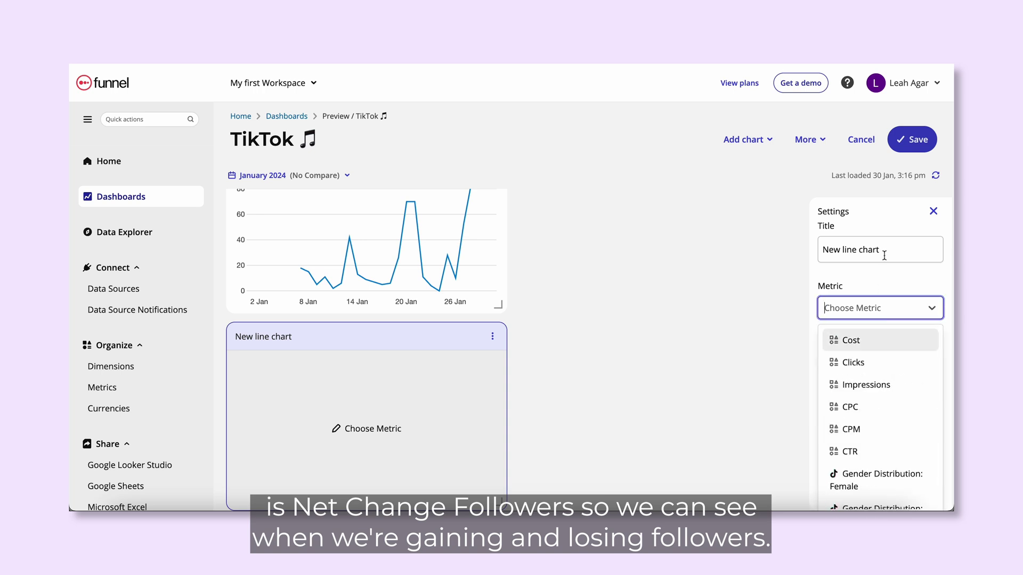
{"action": "key", "text": "ctrl+a"}
{"action": "type", "text": "Followers (Net change)"}
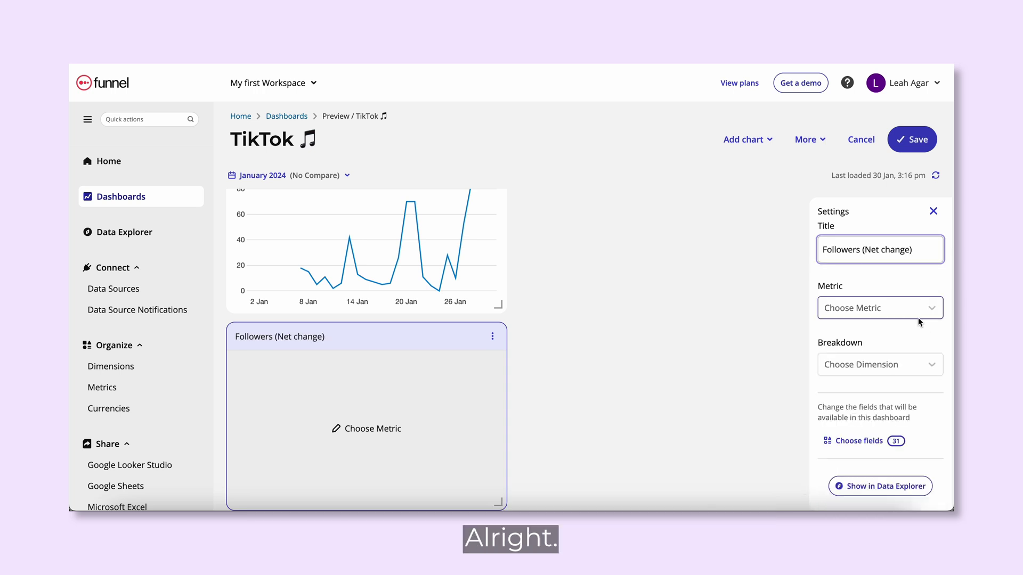
{"action": "key", "text": "ctrl+super+space"}
{"action": "type", "text": "plus"}
{"action": "left_click", "coordinate": [862, 362]}
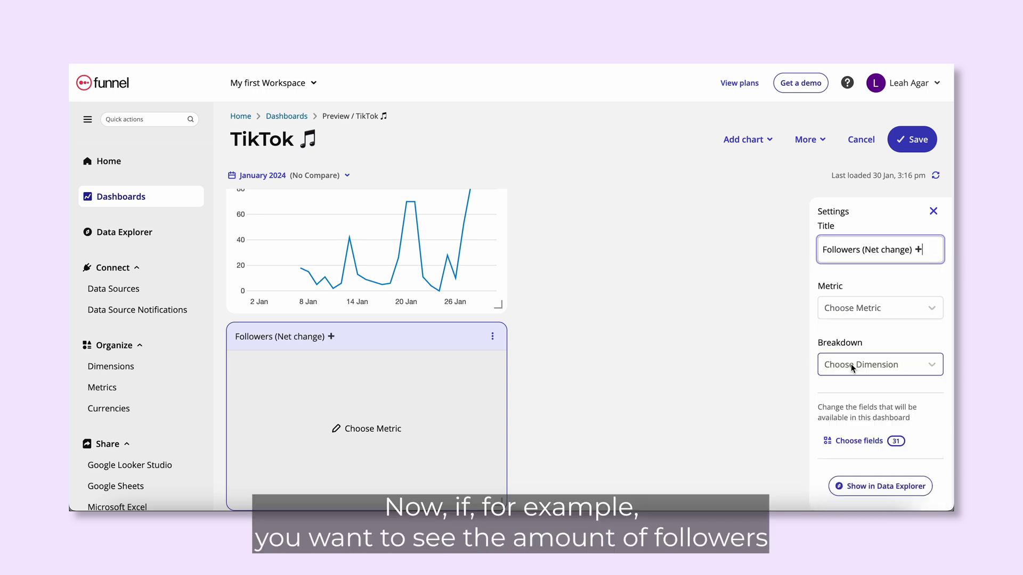
{"action": "left_click", "coordinate": [884, 309]}
{"action": "scroll", "coordinate": [898, 426], "scroll_direction": "down", "scroll_amount": 4}
{"action": "left_click", "coordinate": [885, 351]}
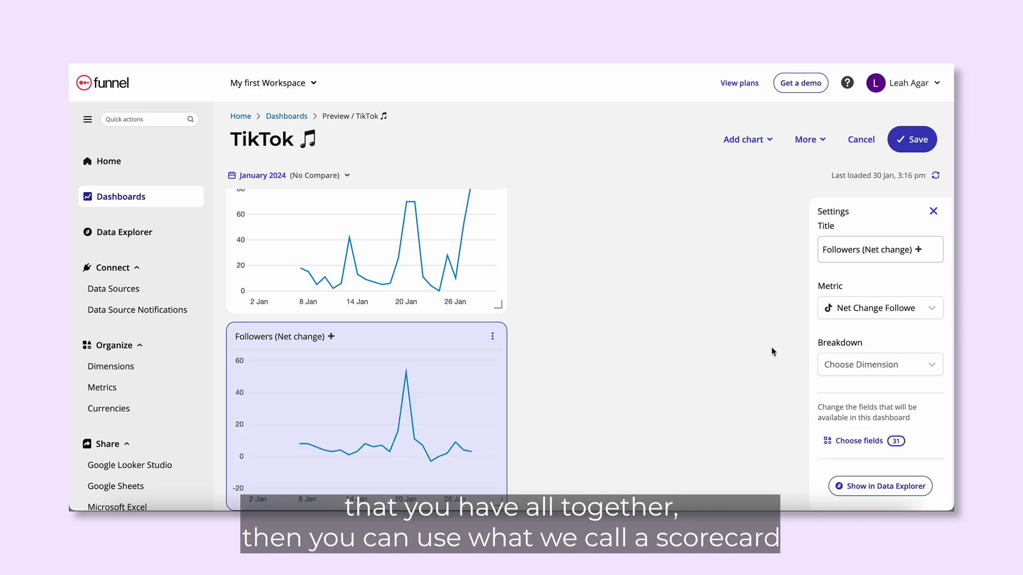
Add a scorecard showing Total Followers, which displays 3,454
{"action": "left_click", "coordinate": [750, 145]}
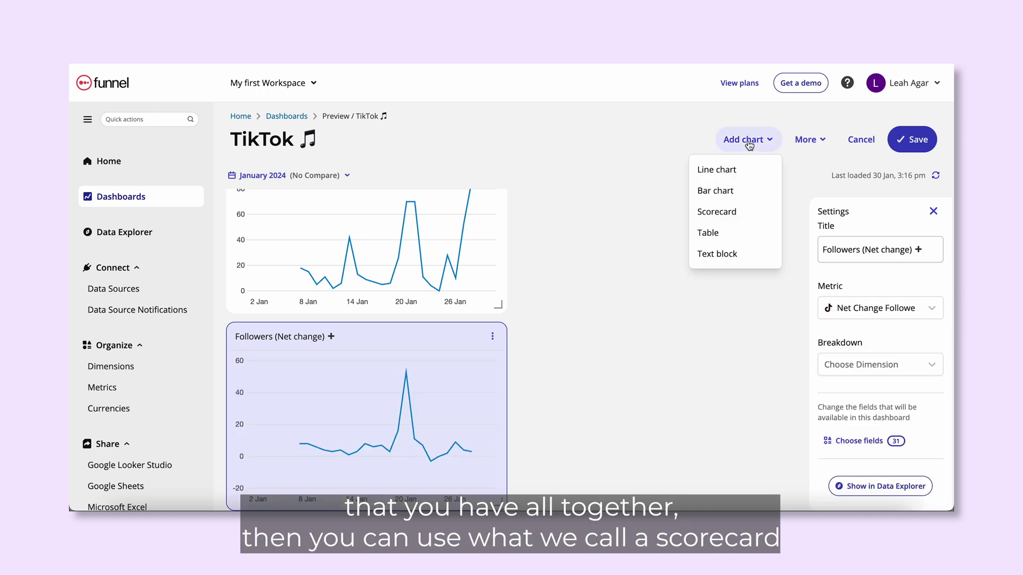
{"action": "left_click", "coordinate": [751, 213]}
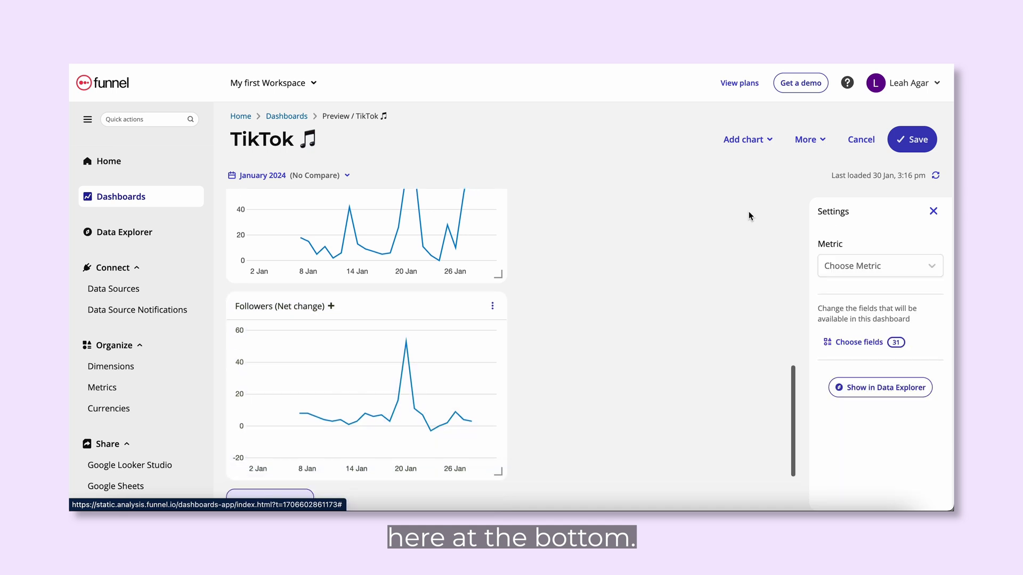
{"action": "left_click", "coordinate": [871, 265]}
{"action": "scroll", "coordinate": [889, 385], "scroll_direction": "down", "scroll_amount": 5}
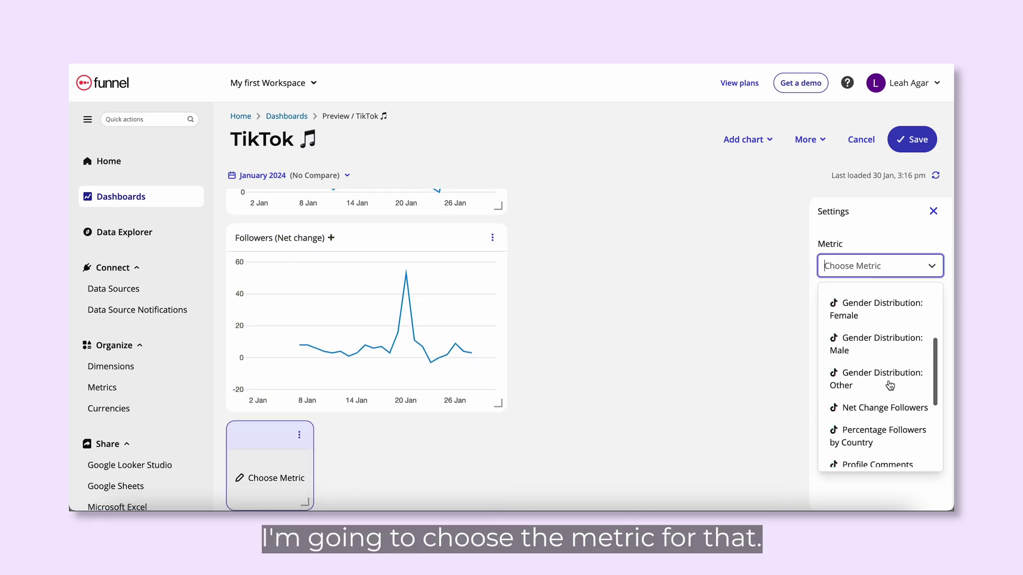
{"action": "scroll", "coordinate": [889, 384], "scroll_direction": "down", "scroll_amount": 1}
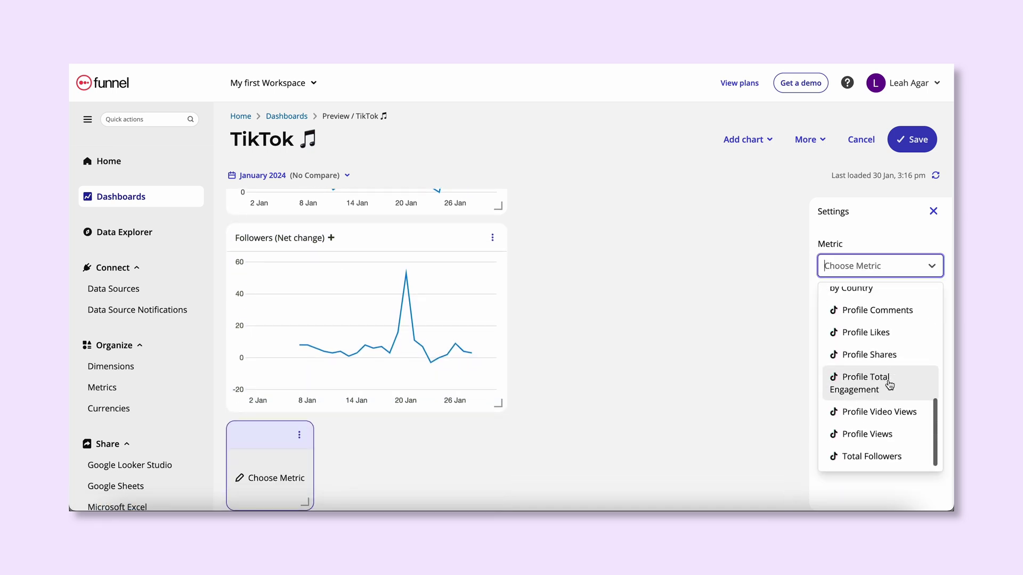
{"action": "left_click", "coordinate": [888, 458]}
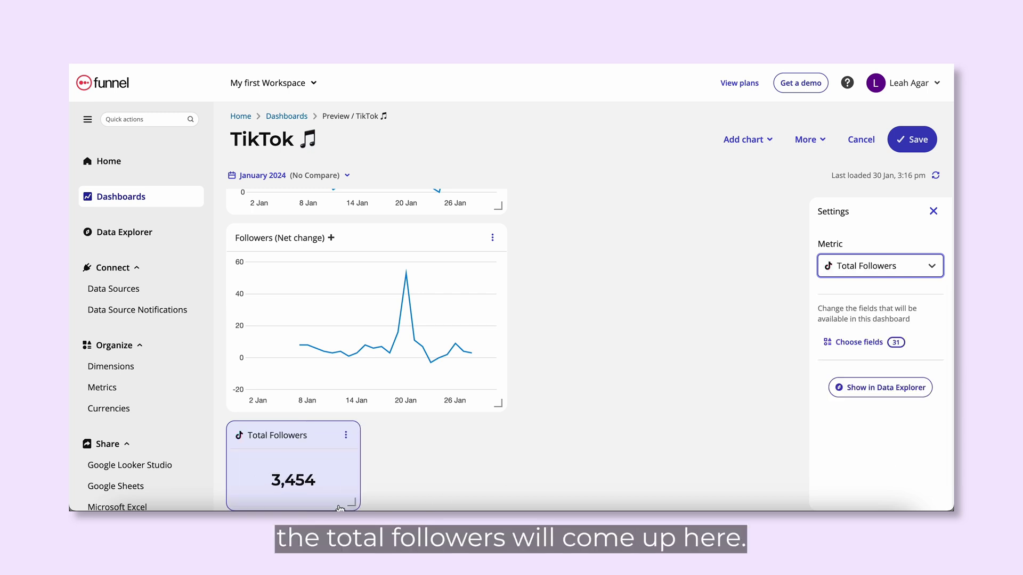
{"action": "left_click", "coordinate": [754, 247]}
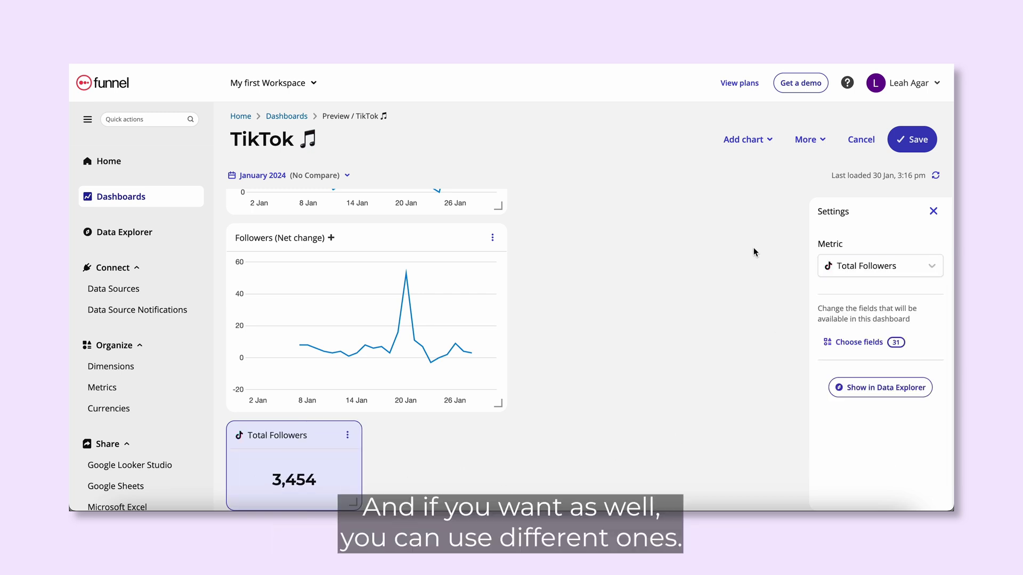
Add a table with Profile Comments as its first metric column
{"action": "left_click", "coordinate": [749, 140]}
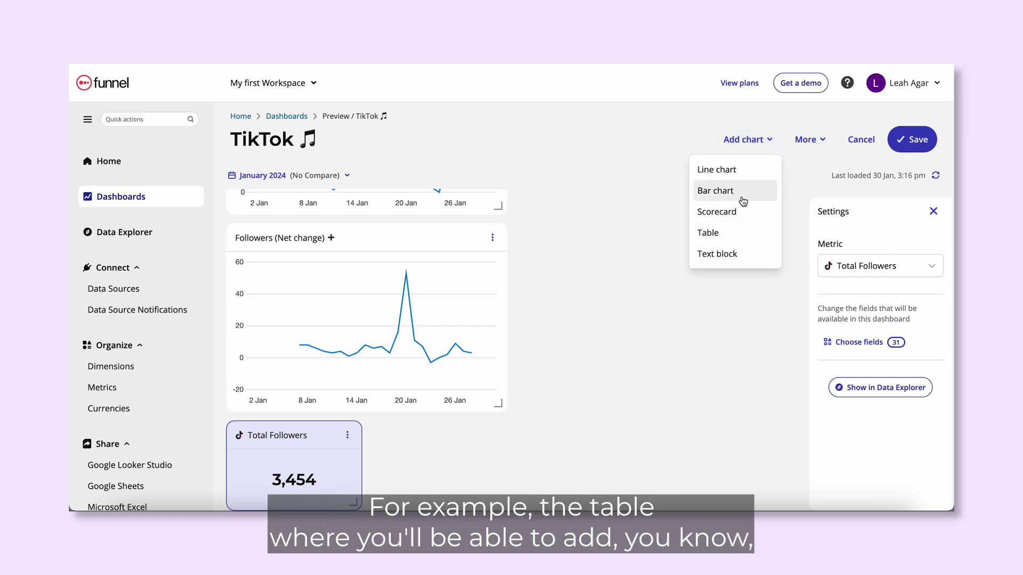
{"action": "left_click", "coordinate": [750, 233]}
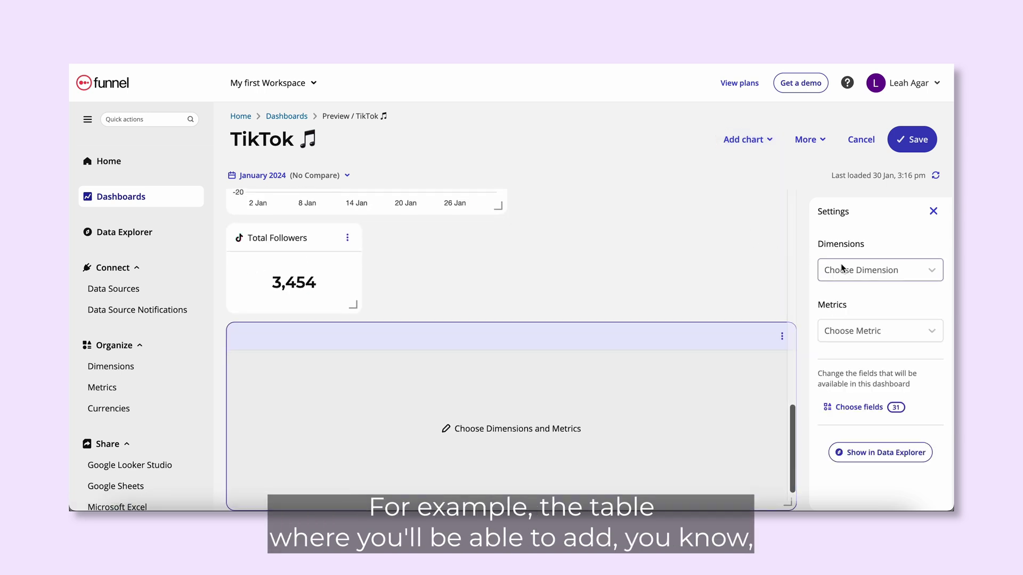
{"action": "left_click", "coordinate": [864, 334]}
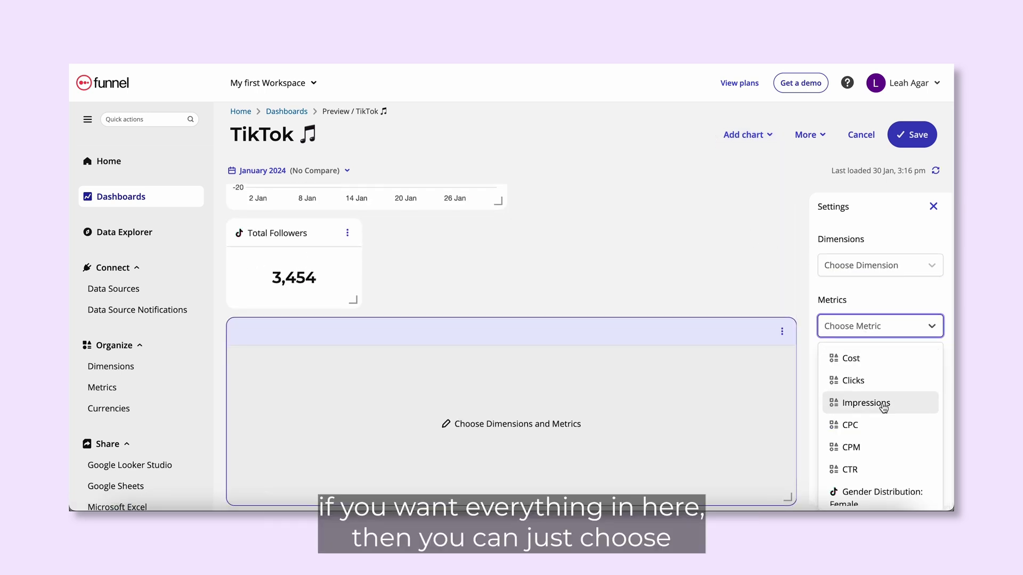
{"action": "scroll", "coordinate": [883, 408], "scroll_direction": "down", "scroll_amount": 5}
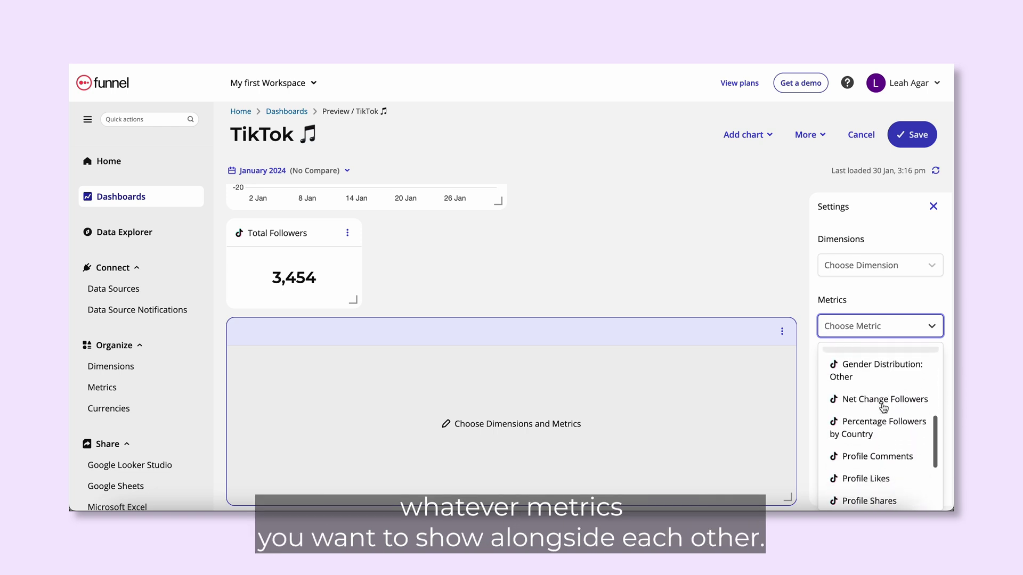
{"action": "scroll", "coordinate": [884, 409], "scroll_direction": "down", "scroll_amount": 1}
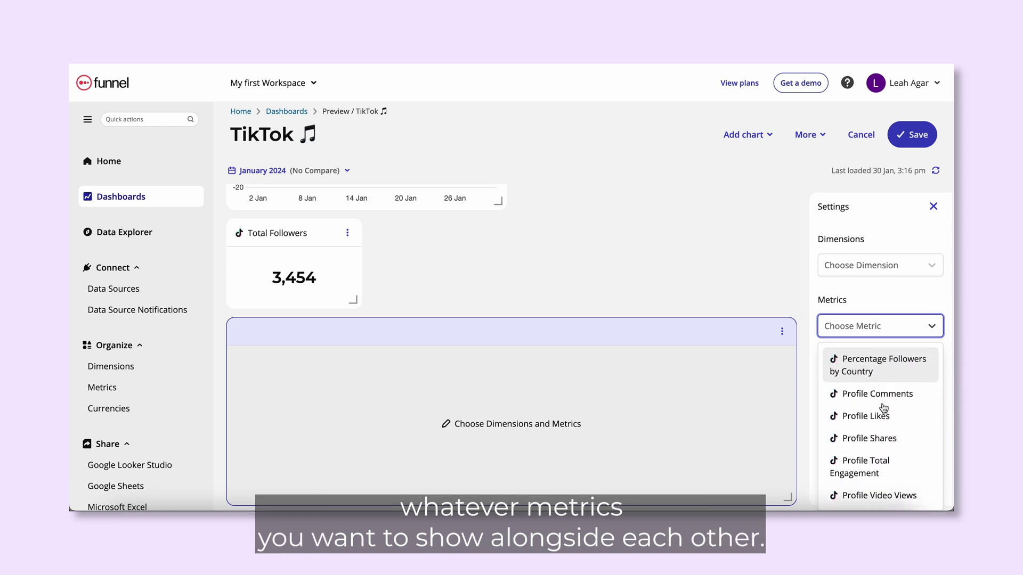
{"action": "scroll", "coordinate": [884, 409], "scroll_direction": "down", "scroll_amount": 1}
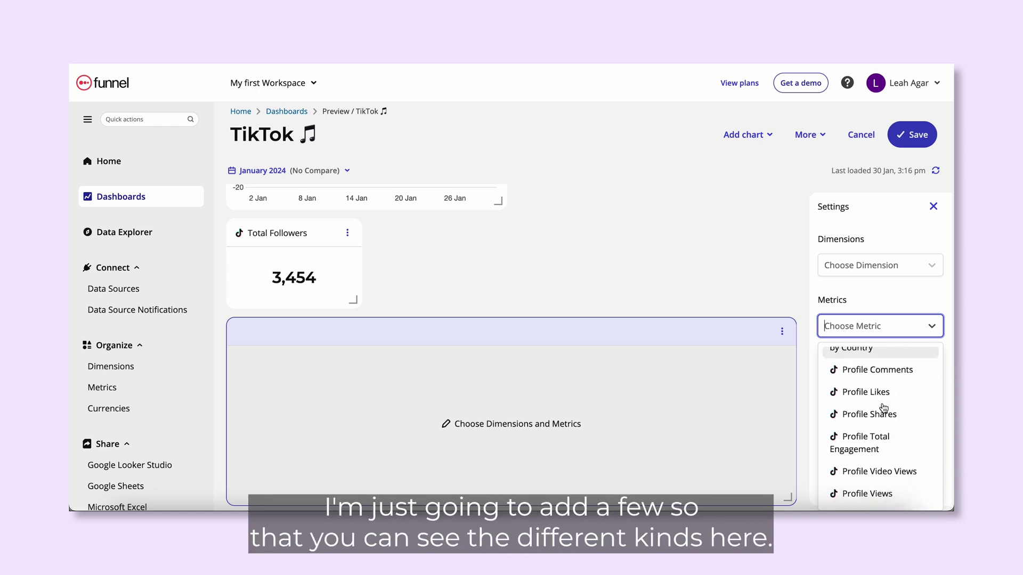
{"action": "left_click", "coordinate": [876, 370]}
Add Profile Likes, Profile Shares and Profile Total Engagement columns to the table
{"action": "left_click", "coordinate": [874, 349]}
{"action": "scroll", "coordinate": [882, 421], "scroll_direction": "down", "scroll_amount": 5}
{"action": "left_click", "coordinate": [866, 448]}
{"action": "left_click", "coordinate": [873, 376]}
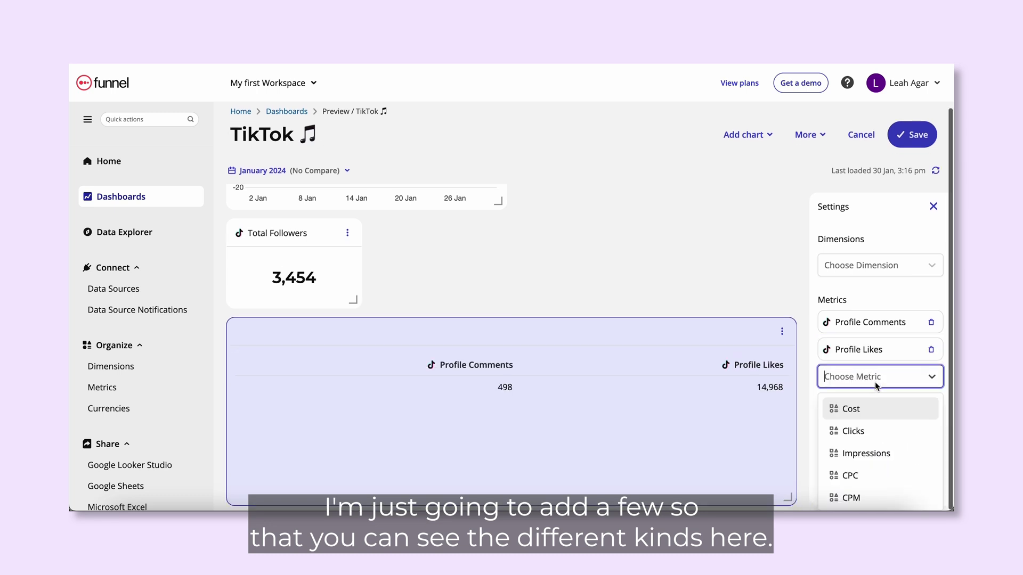
{"action": "scroll", "coordinate": [883, 426], "scroll_direction": "down", "scroll_amount": 5}
{"action": "left_click", "coordinate": [869, 481]}
{"action": "left_click", "coordinate": [873, 404]}
{"action": "scroll", "coordinate": [878, 478], "scroll_direction": "down", "scroll_amount": 4}
{"action": "scroll", "coordinate": [879, 477], "scroll_direction": "down", "scroll_amount": 2}
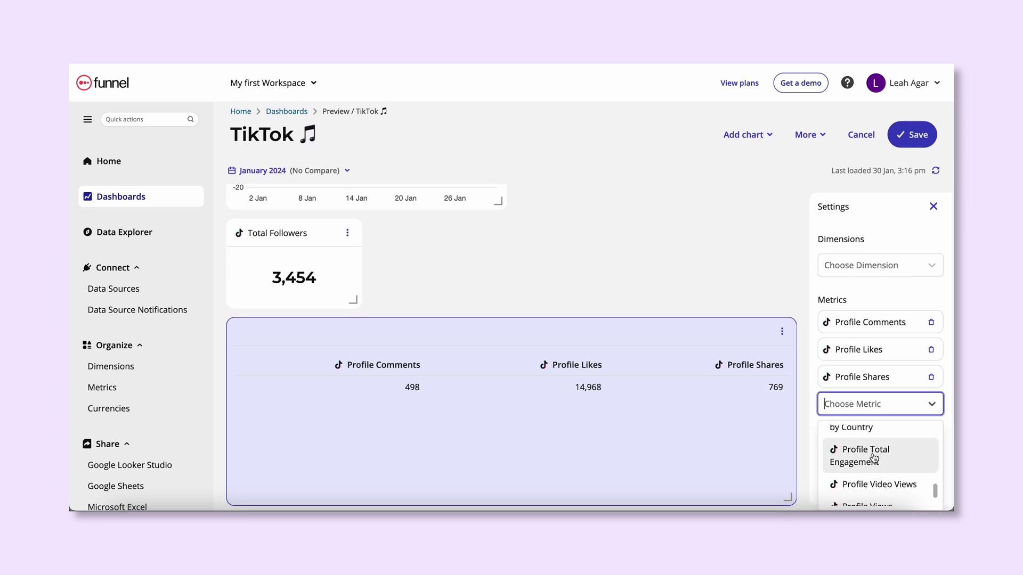
{"action": "left_click", "coordinate": [852, 453]}
Move the Likes chart beside Video Views and the Followers chart beside Comments
{"action": "scroll", "coordinate": [512, 319], "scroll_direction": "up", "scroll_amount": 10}
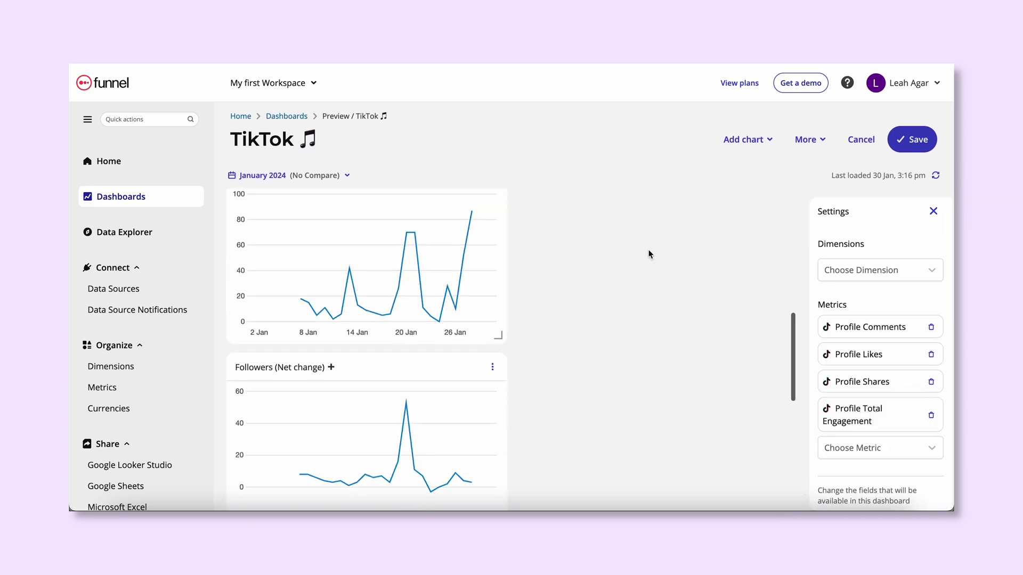
{"action": "left_click_drag", "start_coordinate": [356, 411], "coordinate": [667, 222]}
{"action": "scroll", "coordinate": [575, 421], "scroll_direction": "down", "scroll_amount": 4}
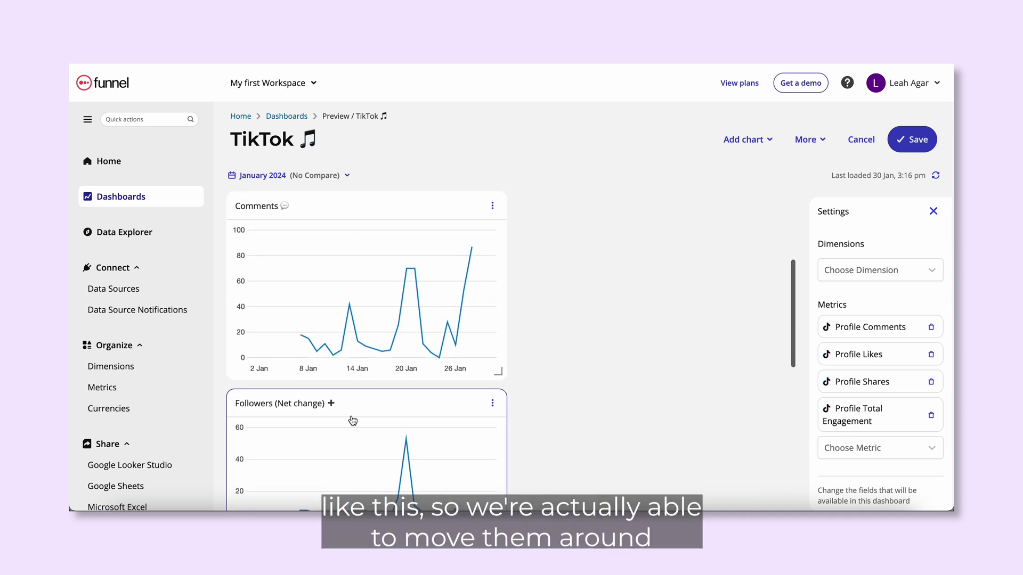
{"action": "left_click_drag", "start_coordinate": [354, 403], "coordinate": [646, 245]}
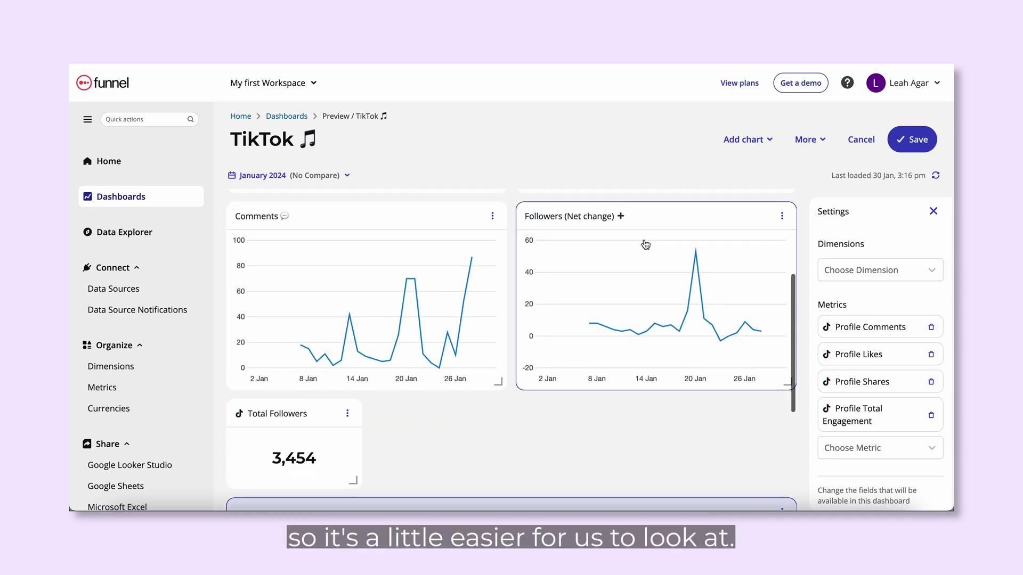
{"action": "scroll", "coordinate": [532, 346], "scroll_direction": "up", "scroll_amount": 4}
Shrink the Video Views chart, hide the chart settings panel, and narrow the metrics table
{"action": "left_click_drag", "start_coordinate": [494, 381], "coordinate": [452, 380]}
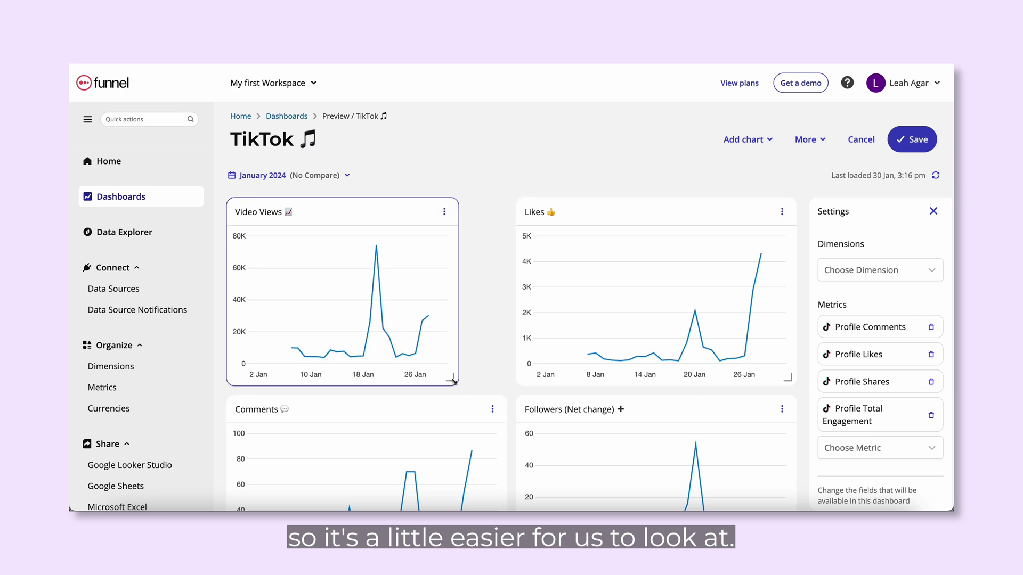
{"action": "left_click_drag", "start_coordinate": [451, 377], "coordinate": [450, 281]}
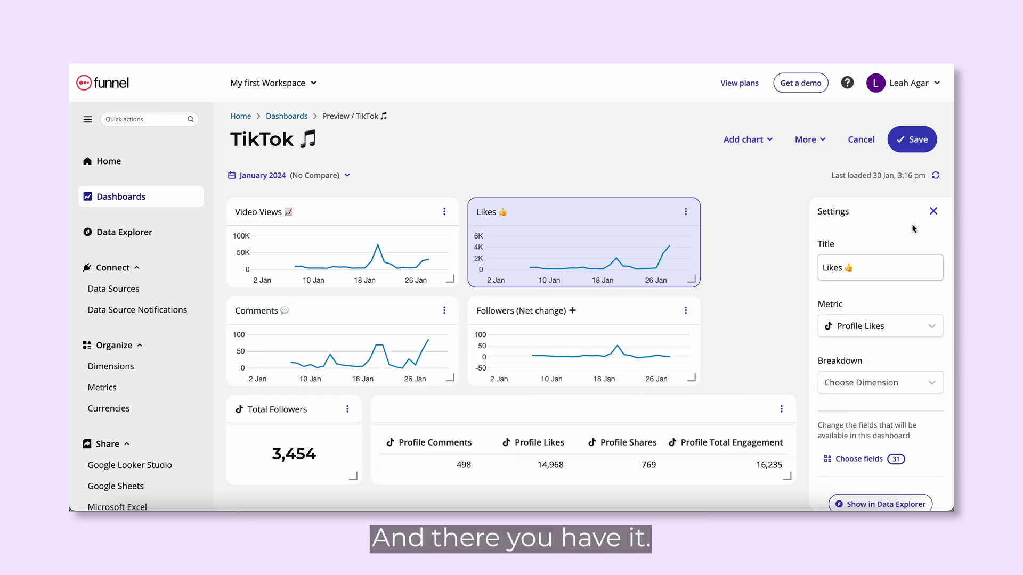
{"action": "left_click", "coordinate": [933, 212]}
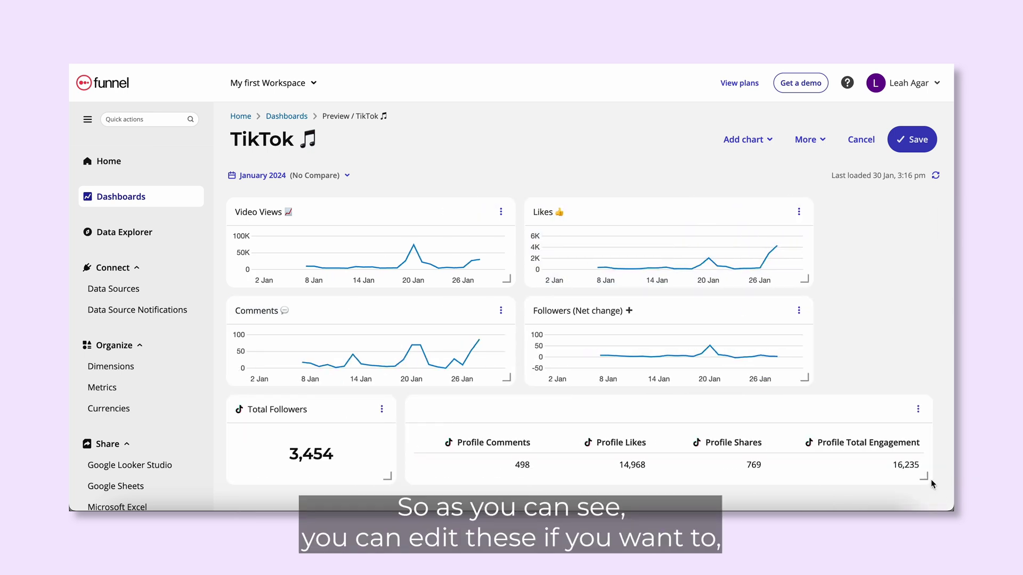
{"action": "left_click_drag", "start_coordinate": [928, 481], "coordinate": [865, 477]}
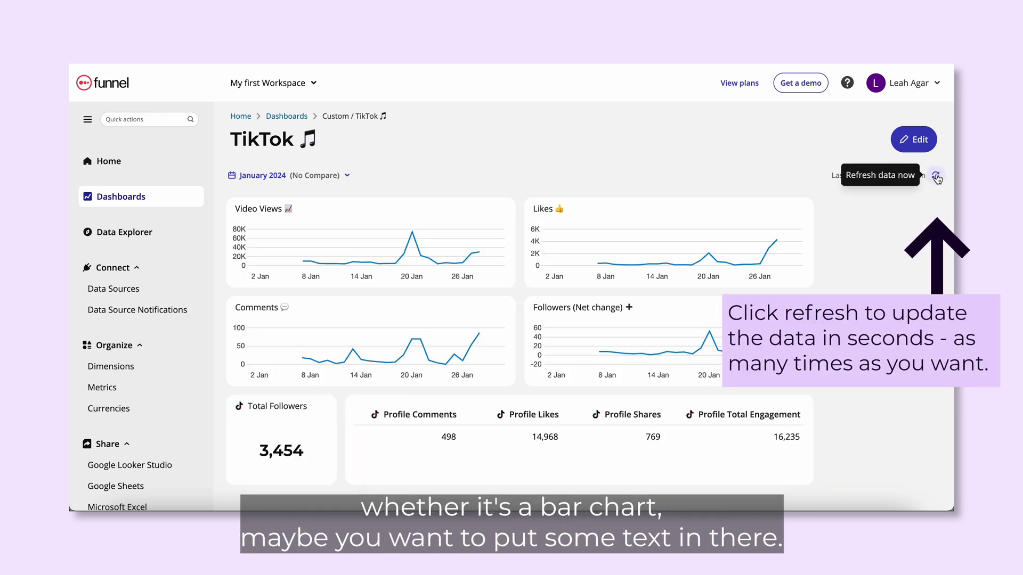
Refresh the dashboard data using the icon beside the Last loaded timestamp
{"action": "left_click", "coordinate": [937, 176]}
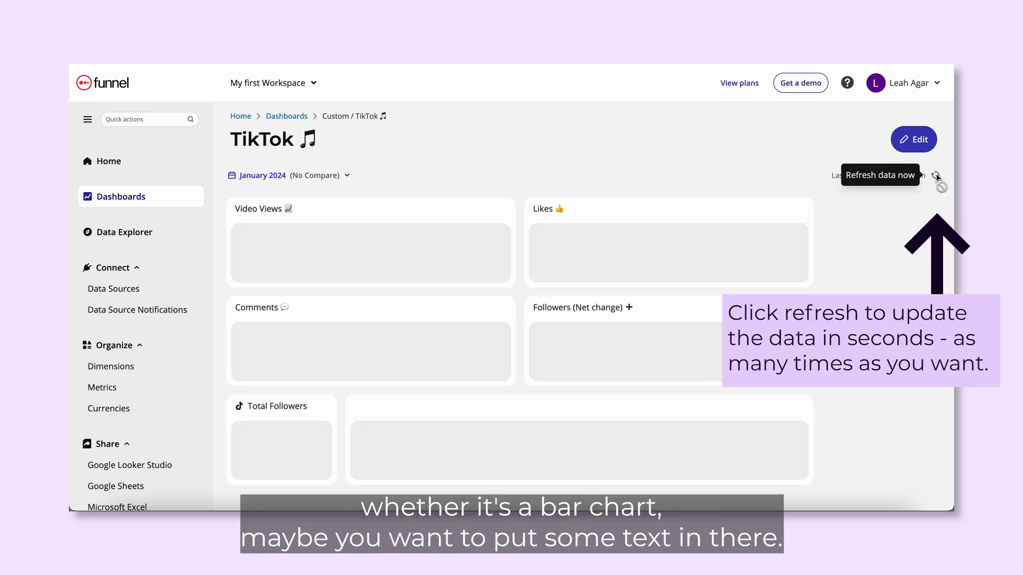